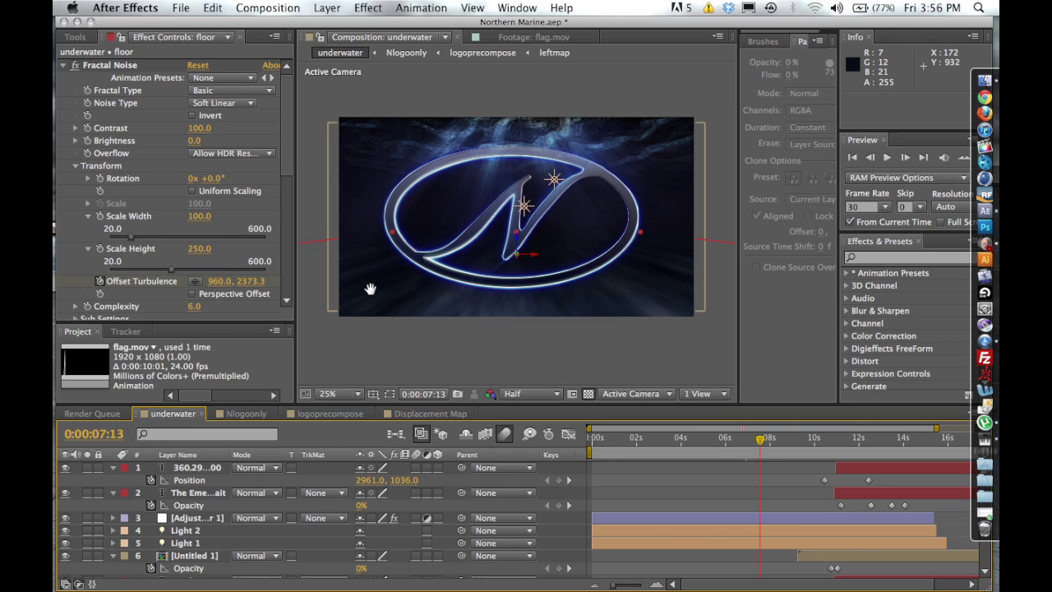
Step: Open the logoprecompose composition of Northern Marine.aep and bring up the tool set panel
{"action": "left_click", "coordinate": [331, 413]}
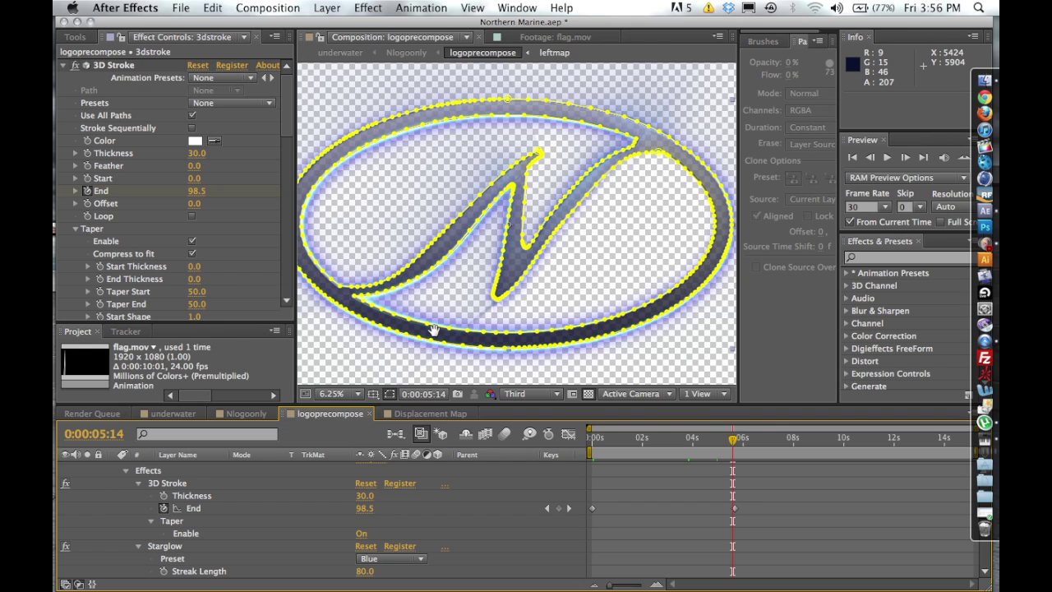
{"action": "left_click", "coordinate": [74, 37]}
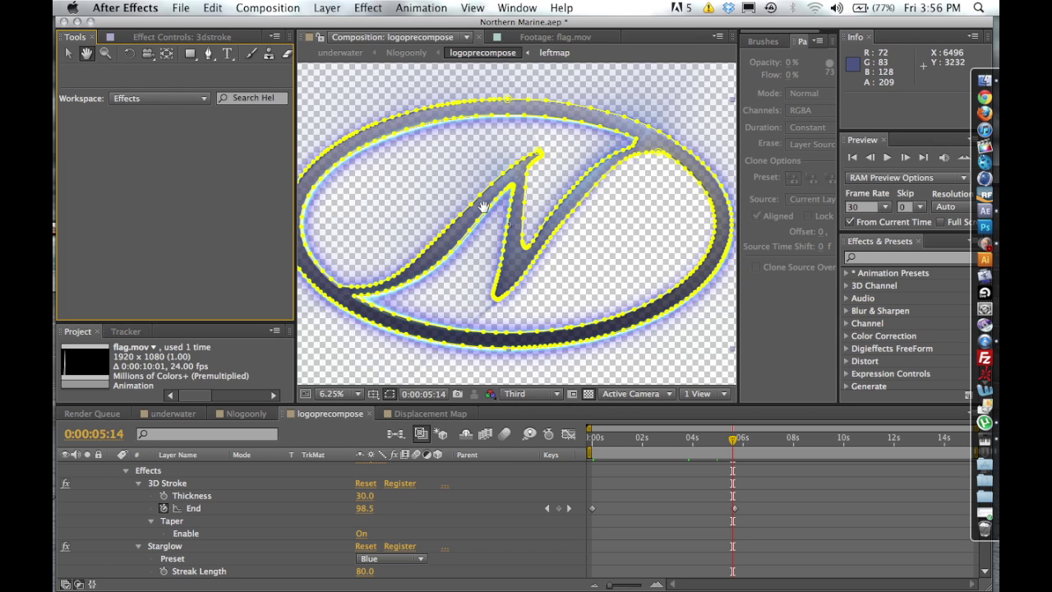
Step: Reveal the 3dstroke layer's three mask paths and return to its 3D Stroke settings
{"action": "scroll", "coordinate": [204, 489], "scroll_direction": "up", "scroll_amount": 4}
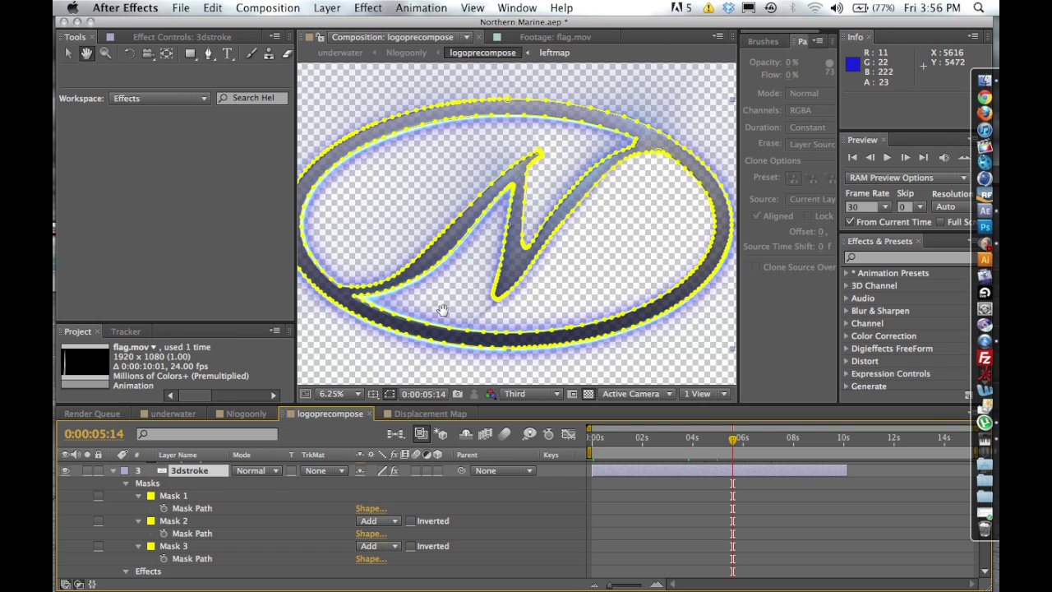
{"action": "left_click", "coordinate": [182, 37]}
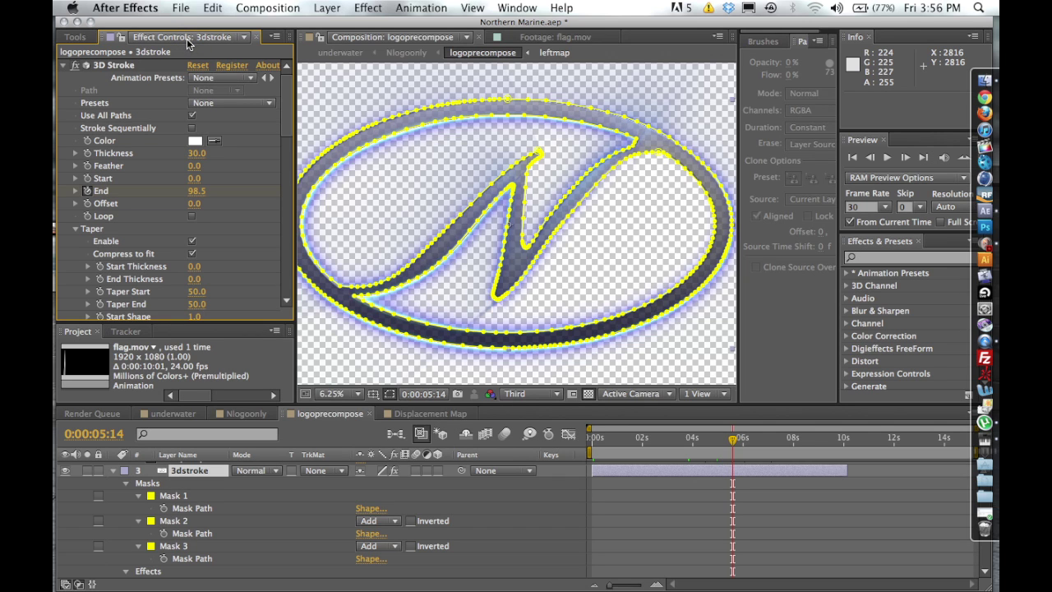
Step: Move the current time to 0:00:03:18 and reveal the shine layer's Shine keyframes above 3dstroke
{"action": "scroll", "coordinate": [176, 180], "scroll_direction": "down", "scroll_amount": 2}
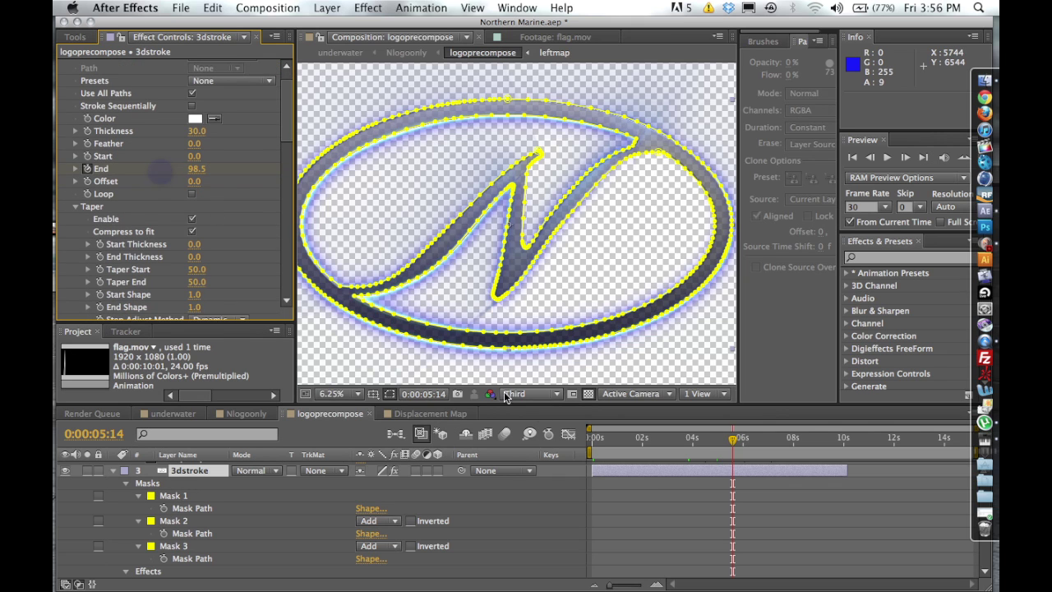
{"action": "scroll", "coordinate": [590, 443], "scroll_direction": "down", "scroll_amount": 3}
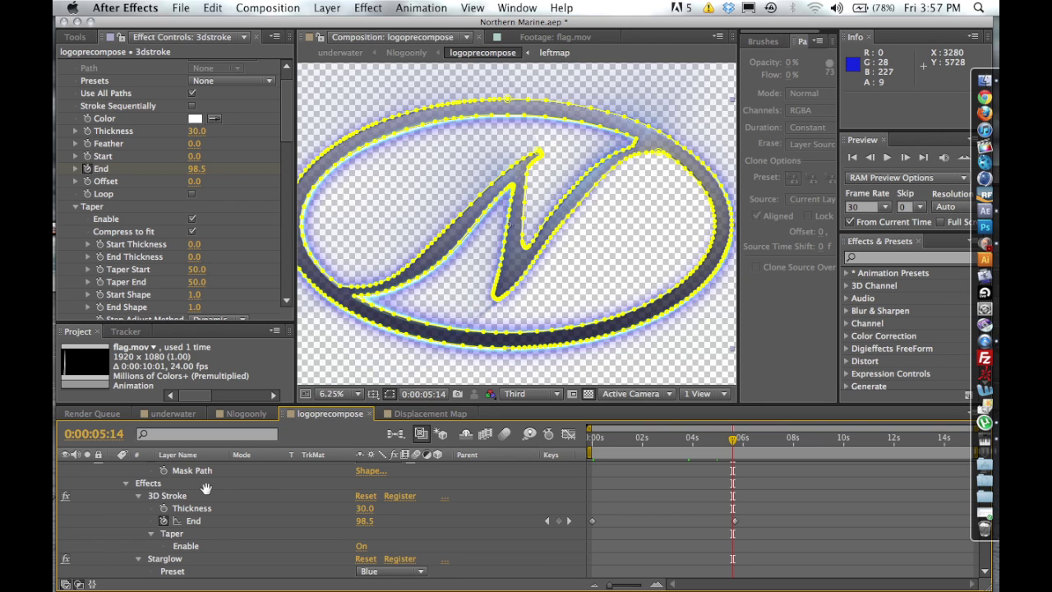
{"action": "scroll", "coordinate": [205, 489], "scroll_direction": "up", "scroll_amount": 5}
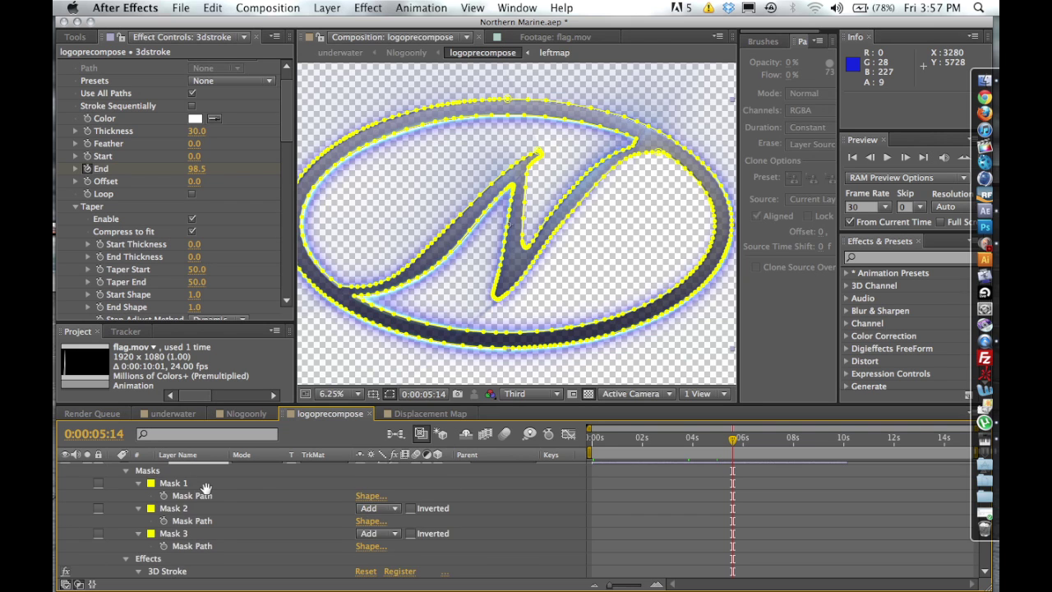
{"action": "left_click", "coordinate": [687, 444]}
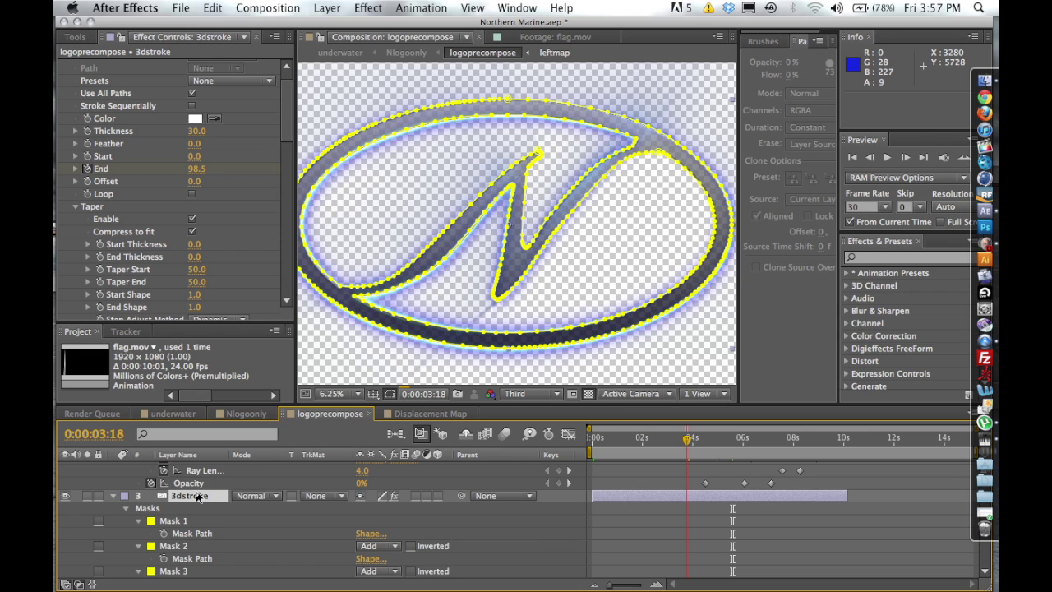
{"action": "scroll", "coordinate": [197, 497], "scroll_direction": "up", "scroll_amount": 2}
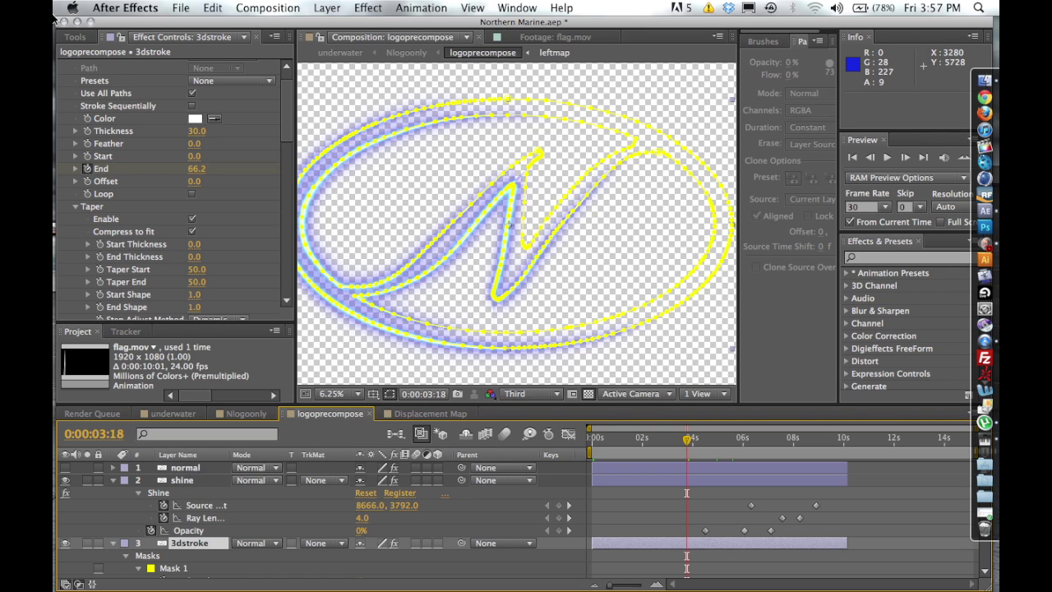
Step: Select the shine layer and view its Shine effect settings
{"action": "left_click", "coordinate": [71, 43]}
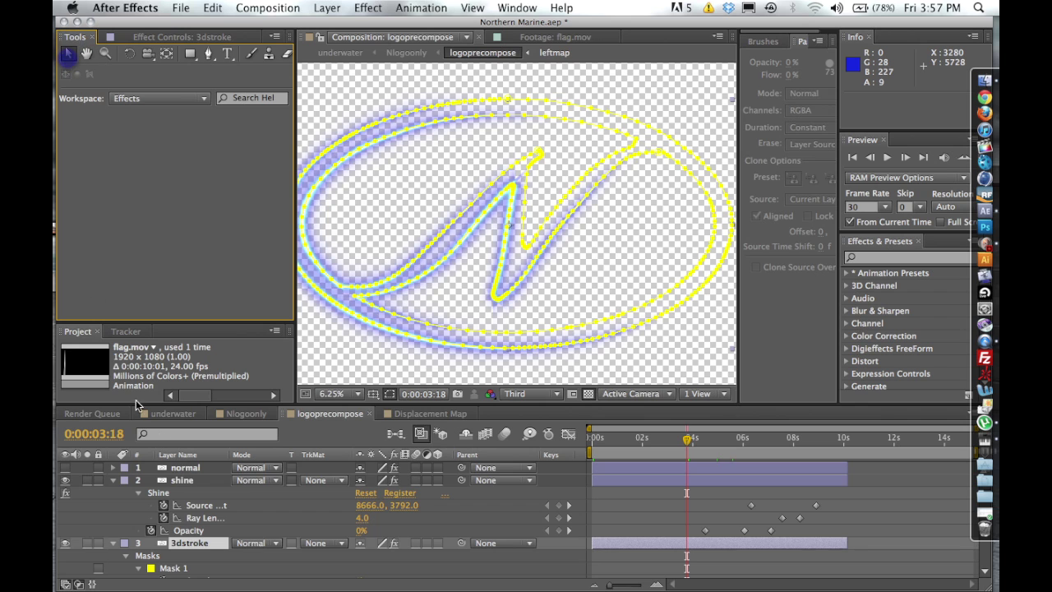
{"action": "left_click", "coordinate": [184, 480]}
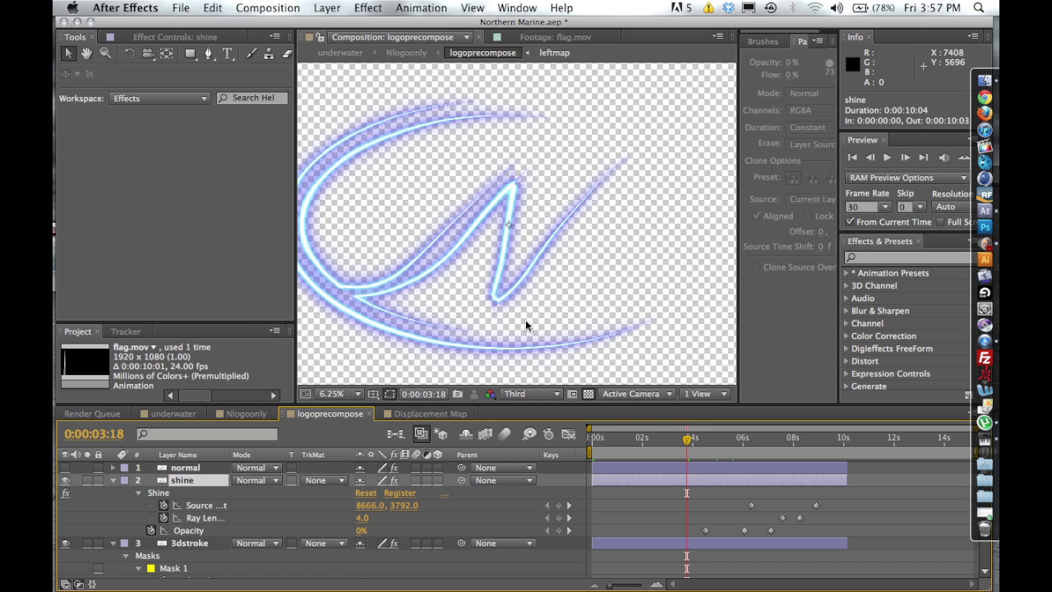
{"action": "left_click", "coordinate": [171, 39]}
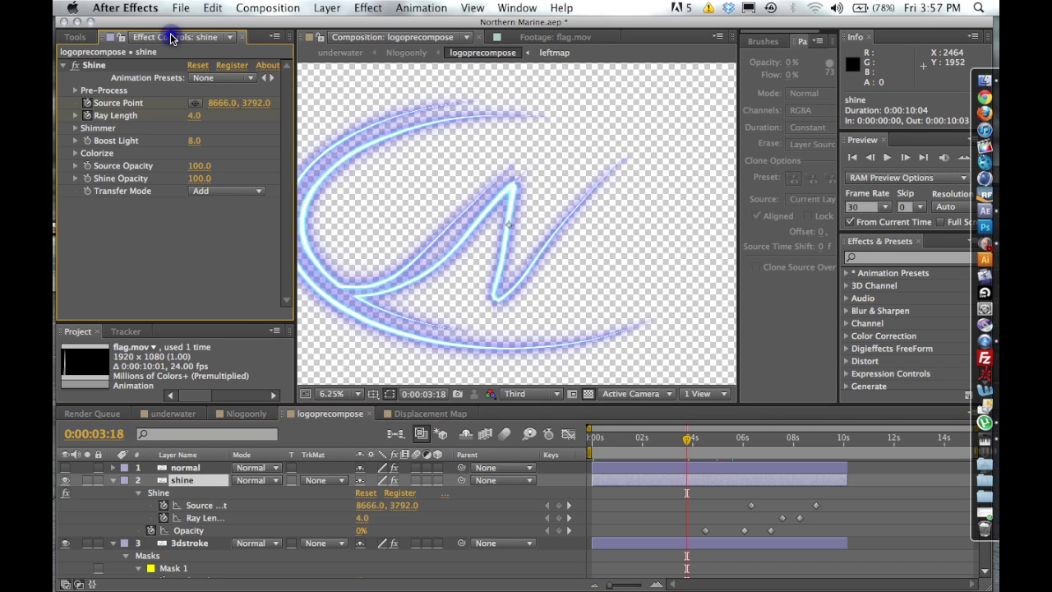
Step: Uncheck Taper > Enable in the 3dstroke layer's 3D Stroke, then reselect the shine layer
{"action": "left_click", "coordinate": [179, 539]}
{"action": "scroll", "coordinate": [117, 236], "scroll_direction": "down", "scroll_amount": 1}
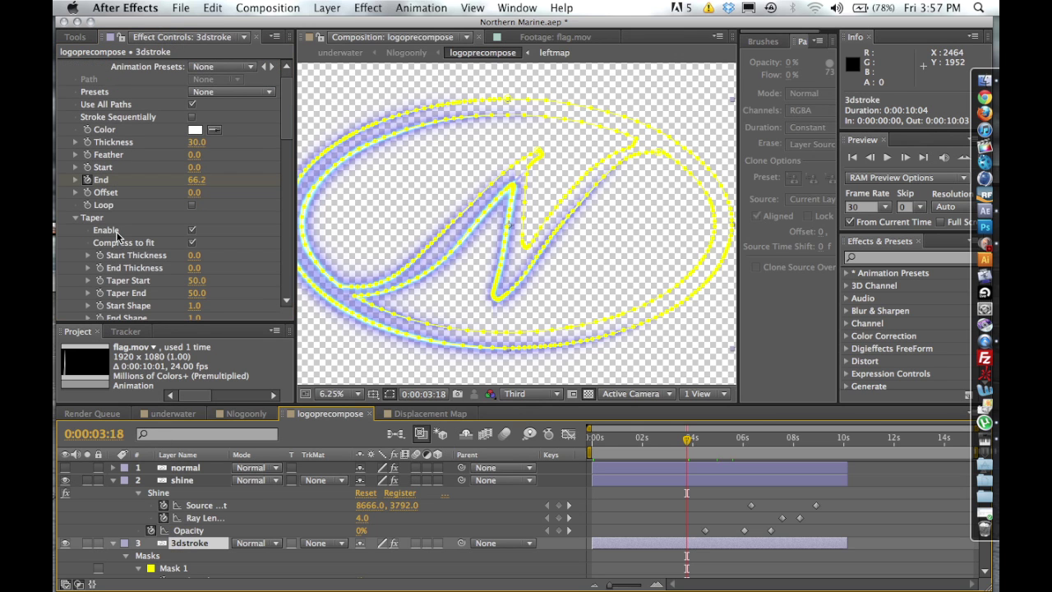
{"action": "left_click", "coordinate": [90, 221]}
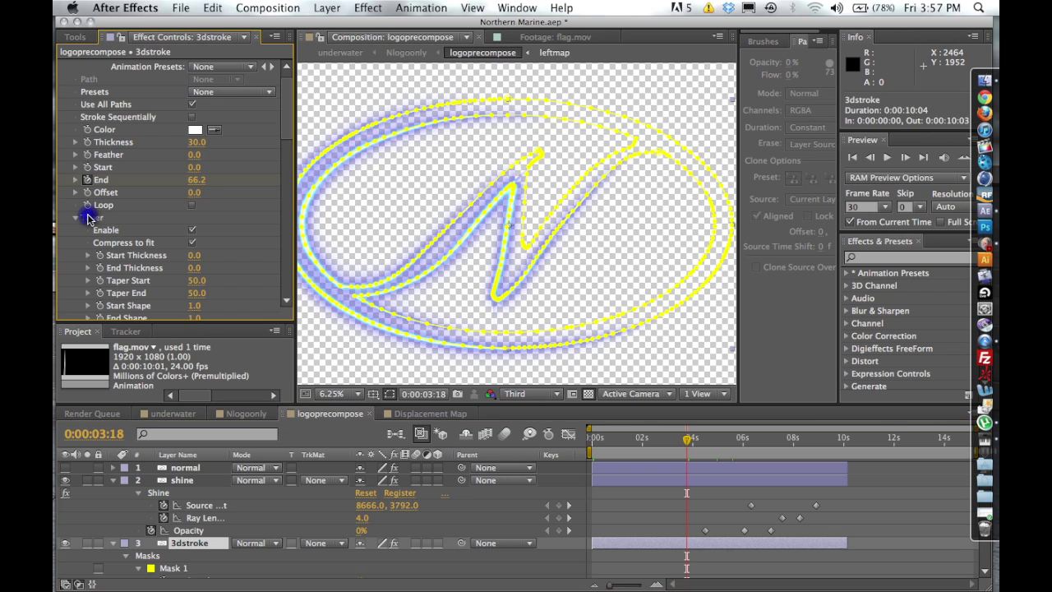
{"action": "left_click", "coordinate": [192, 230]}
{"action": "left_click", "coordinate": [192, 242]}
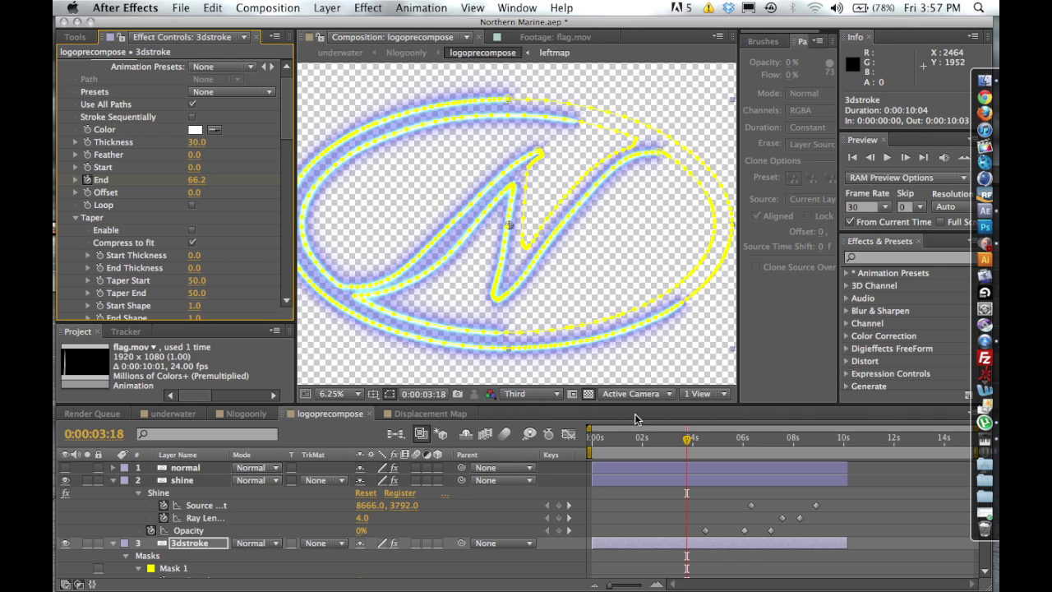
{"action": "left_click", "coordinate": [200, 480]}
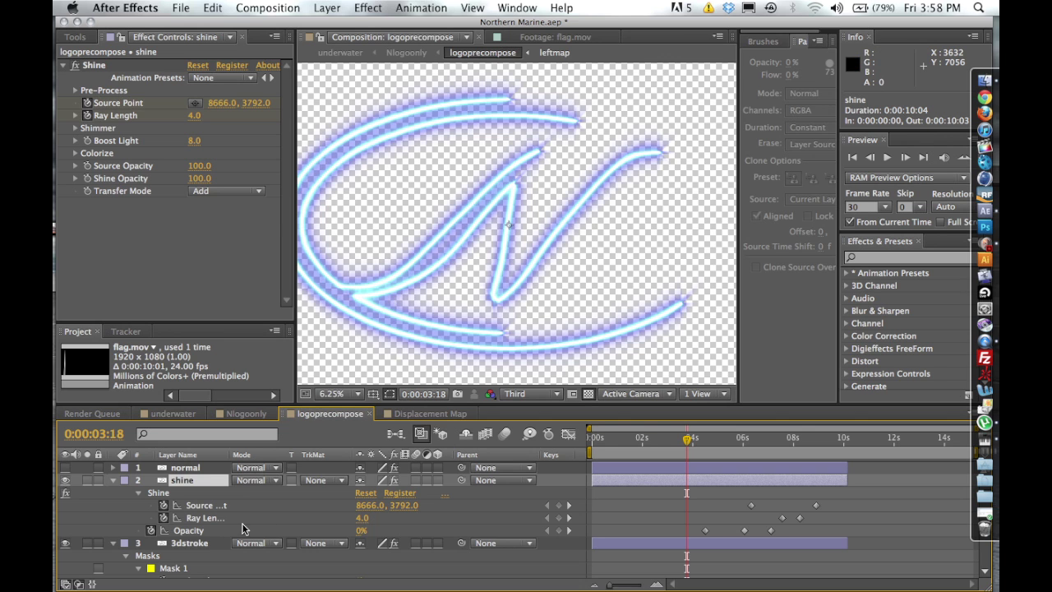
Step: Turn on the 3dstroke layer's 3D Stroke Repeater to duplicate the N outline
{"action": "left_click", "coordinate": [219, 543]}
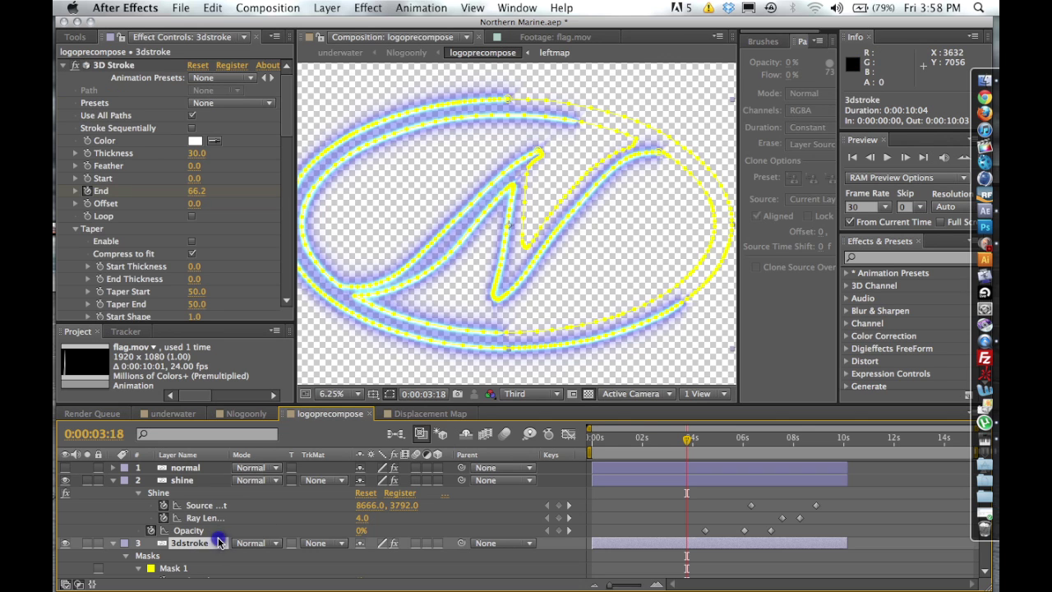
{"action": "left_click", "coordinate": [192, 253]}
{"action": "scroll", "coordinate": [131, 247], "scroll_direction": "down", "scroll_amount": 5}
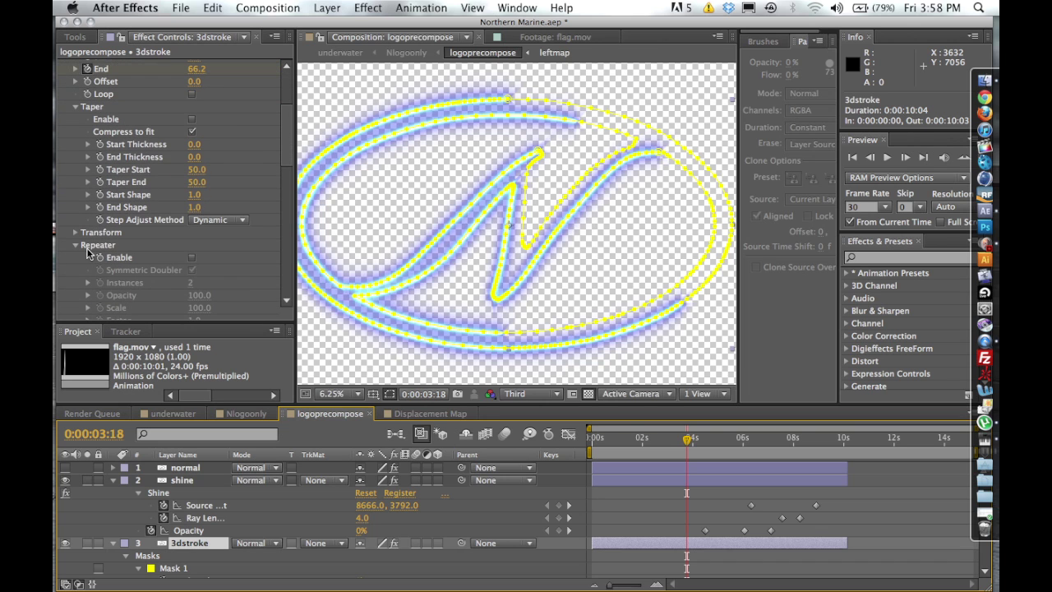
{"action": "left_click", "coordinate": [75, 244]}
{"action": "left_click", "coordinate": [76, 245]}
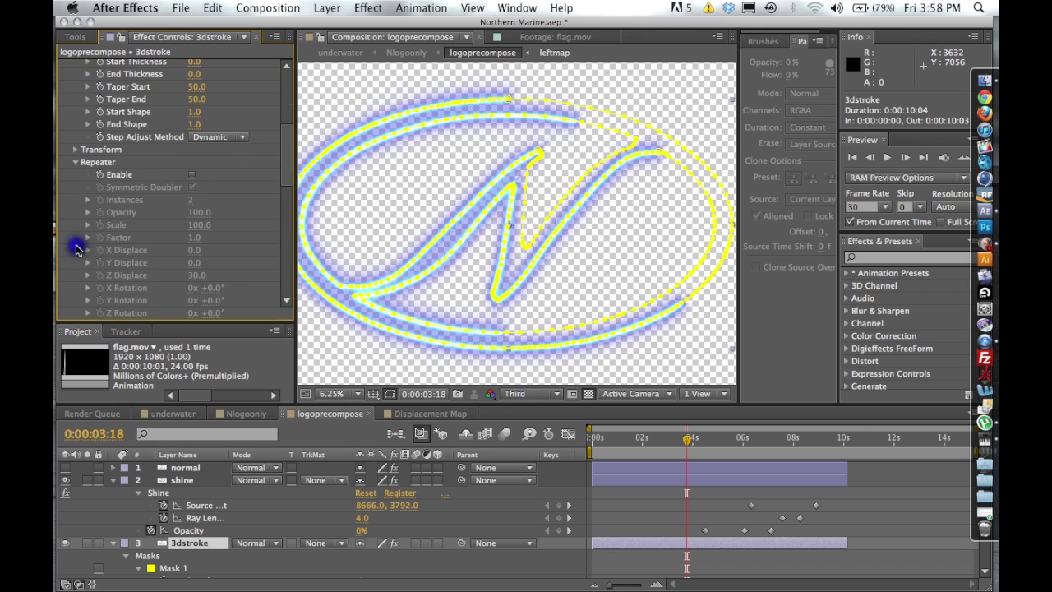
{"action": "left_click", "coordinate": [192, 175]}
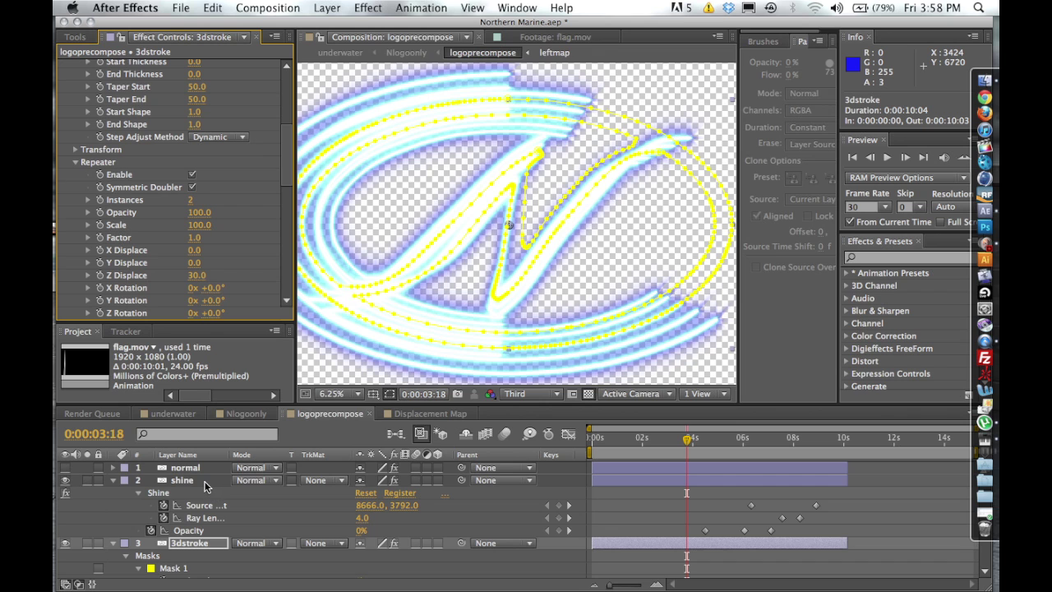
Step: Re-enable the 3D Stroke taper and switch to the underwater composition
{"action": "scroll", "coordinate": [142, 254], "scroll_direction": "up", "scroll_amount": 4}
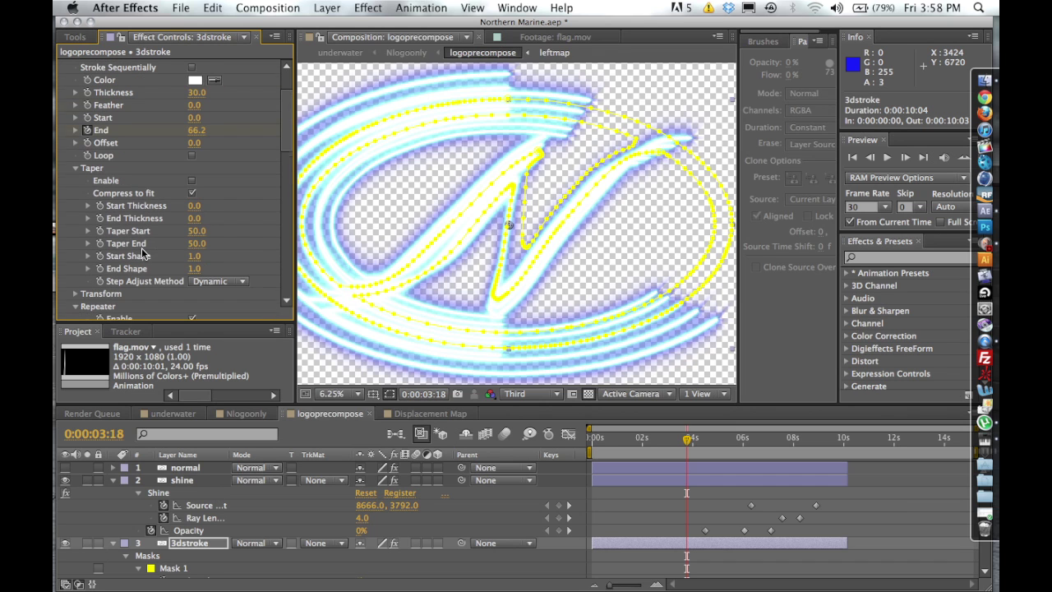
{"action": "left_click", "coordinate": [191, 180]}
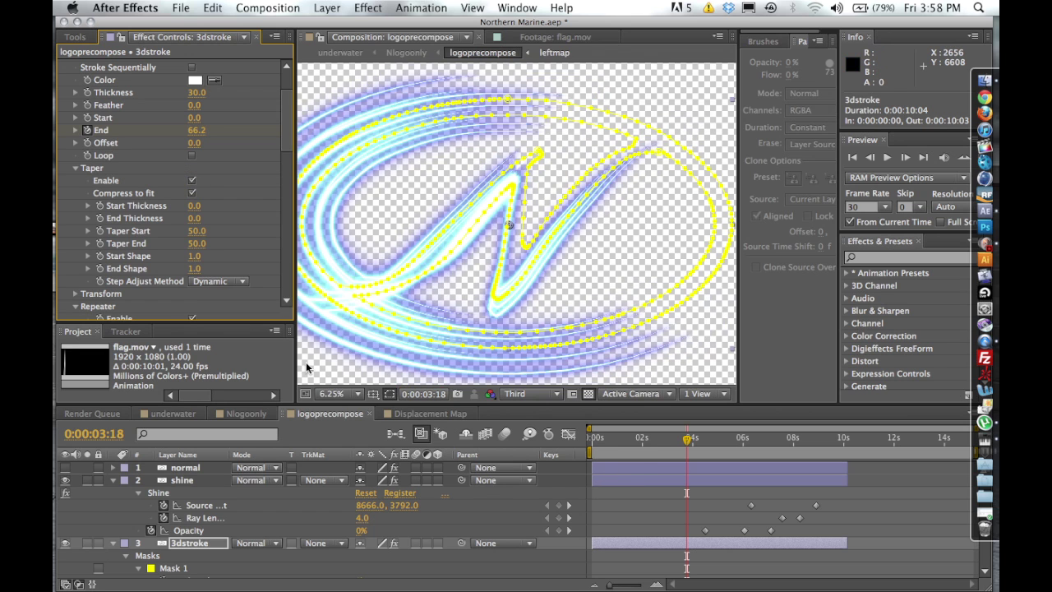
{"action": "scroll", "coordinate": [192, 296], "scroll_direction": "down", "scroll_amount": 2}
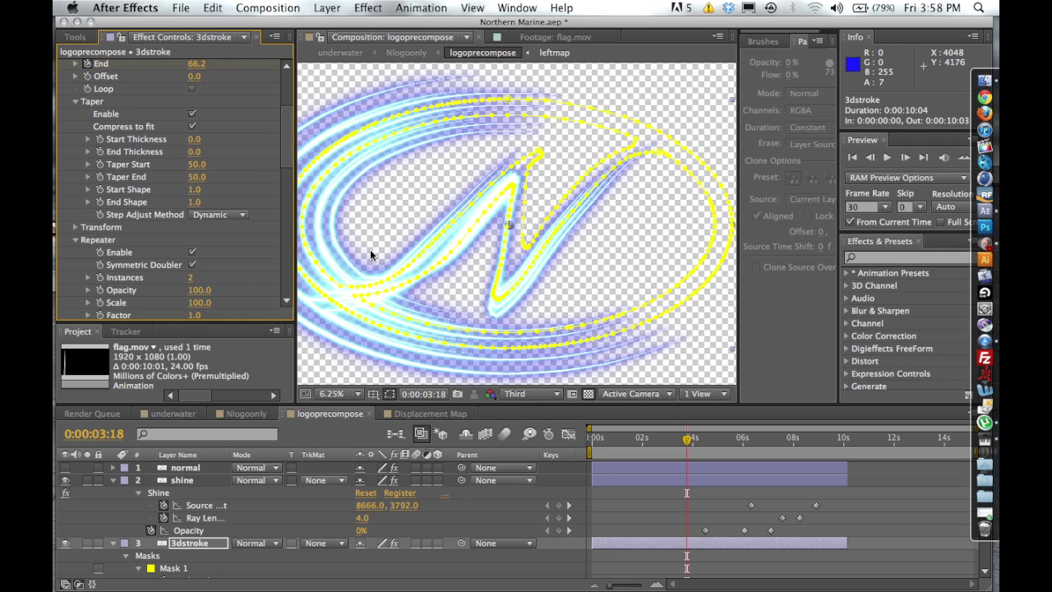
{"action": "left_click", "coordinate": [162, 413]}
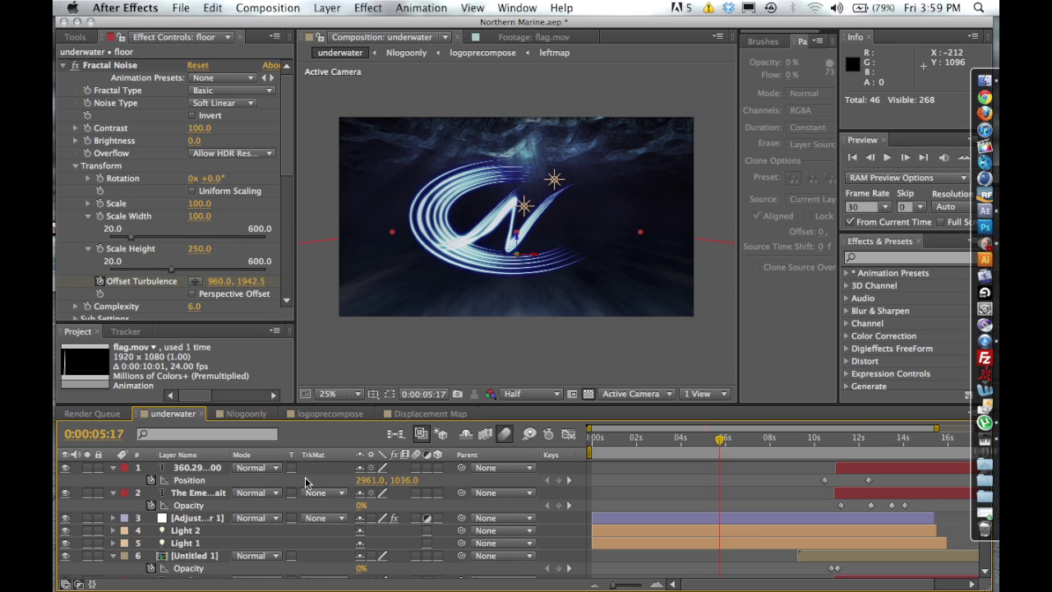
Step: Back in logoprecompose, scroll through the 3D Stroke taper, repeater and camera properties
{"action": "left_click", "coordinate": [319, 418]}
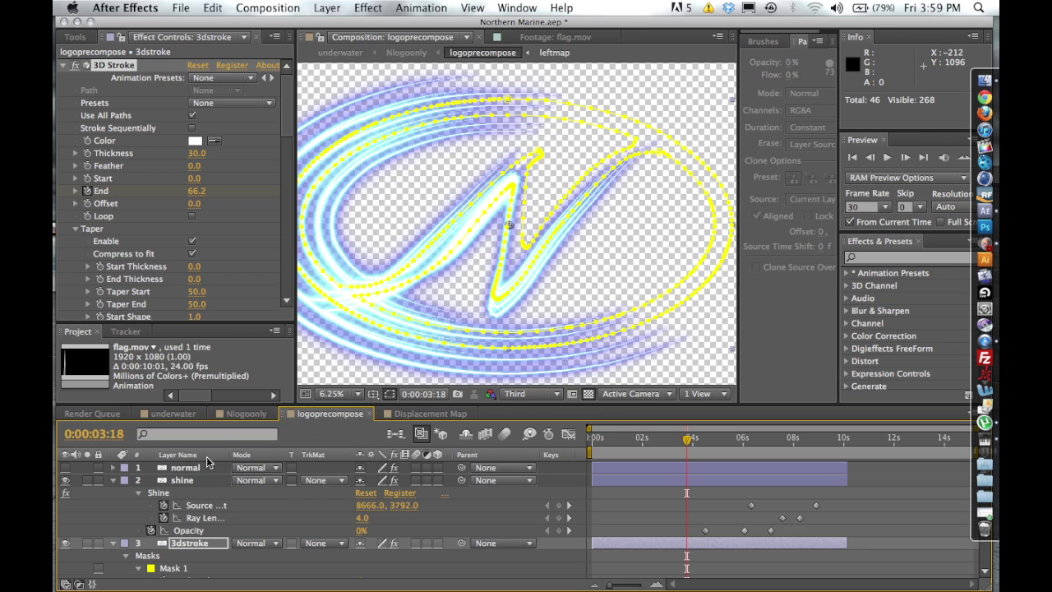
{"action": "scroll", "coordinate": [179, 304], "scroll_direction": "down", "scroll_amount": 3}
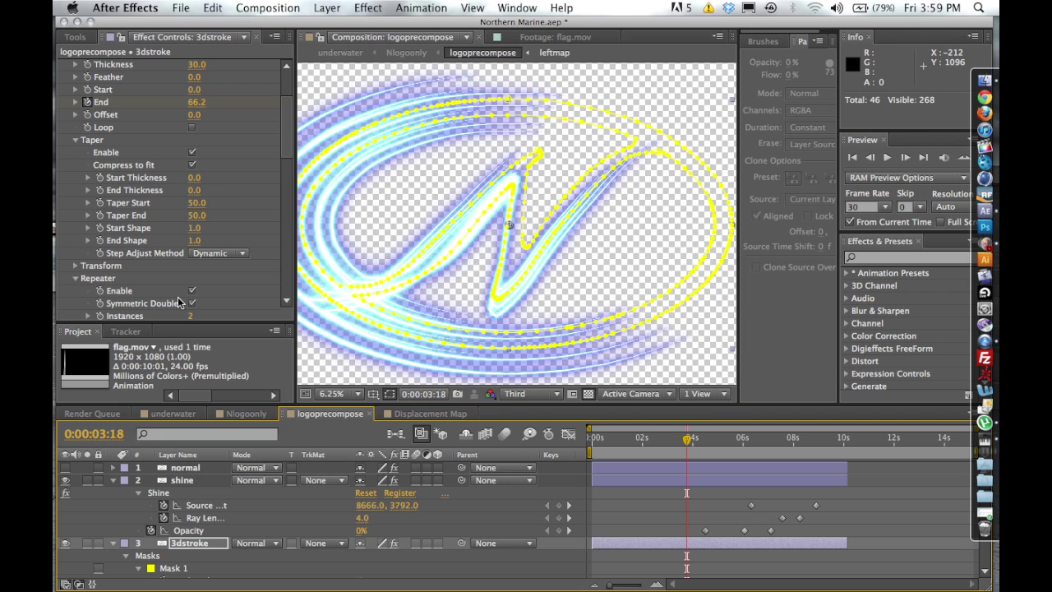
{"action": "scroll", "coordinate": [179, 304], "scroll_direction": "down", "scroll_amount": 4}
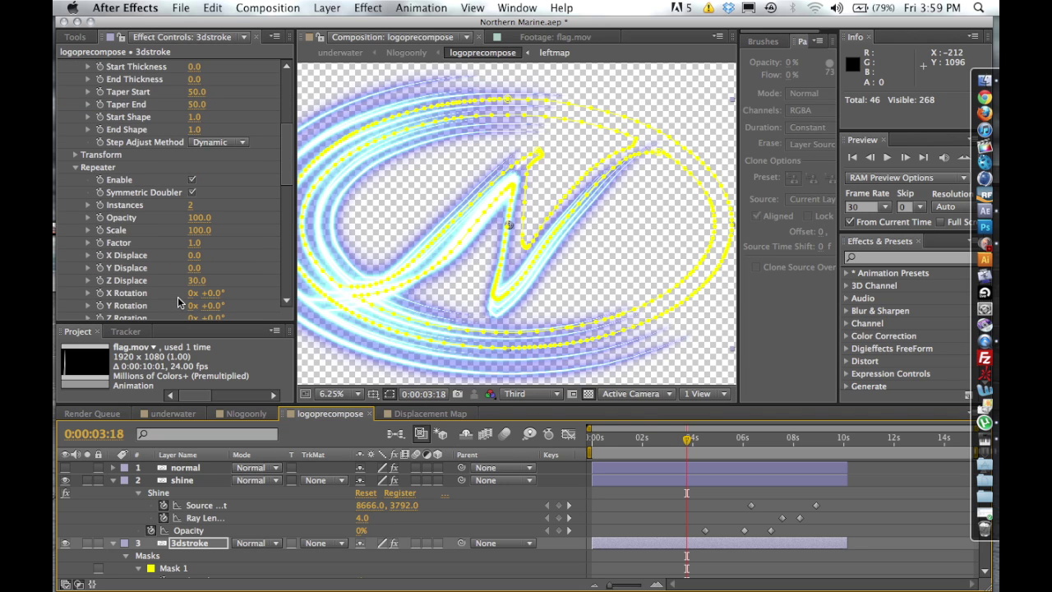
{"action": "scroll", "coordinate": [177, 302], "scroll_direction": "down", "scroll_amount": 5}
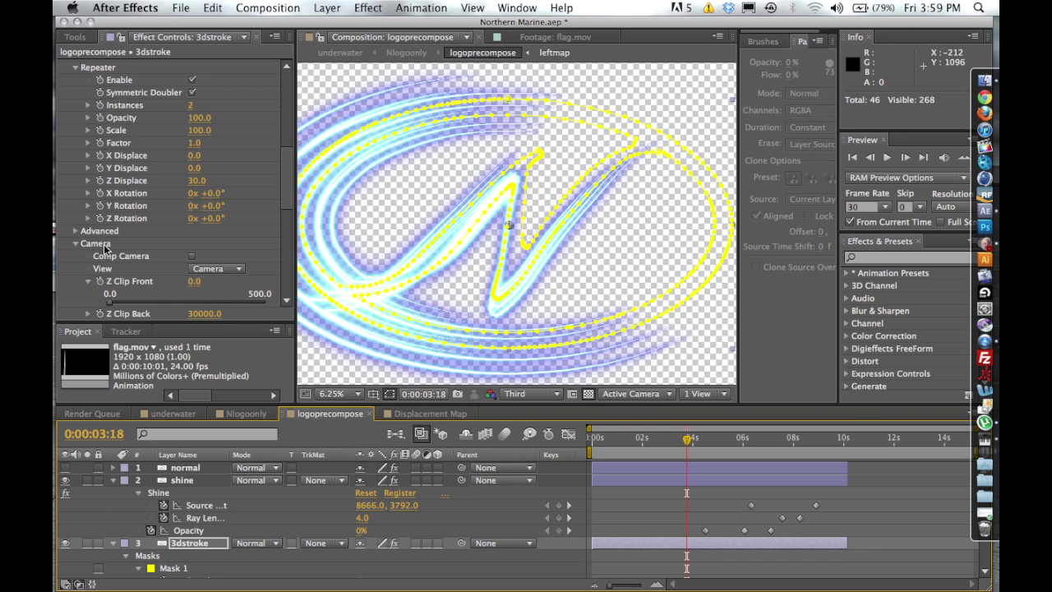
{"action": "scroll", "coordinate": [104, 247], "scroll_direction": "down", "scroll_amount": 5}
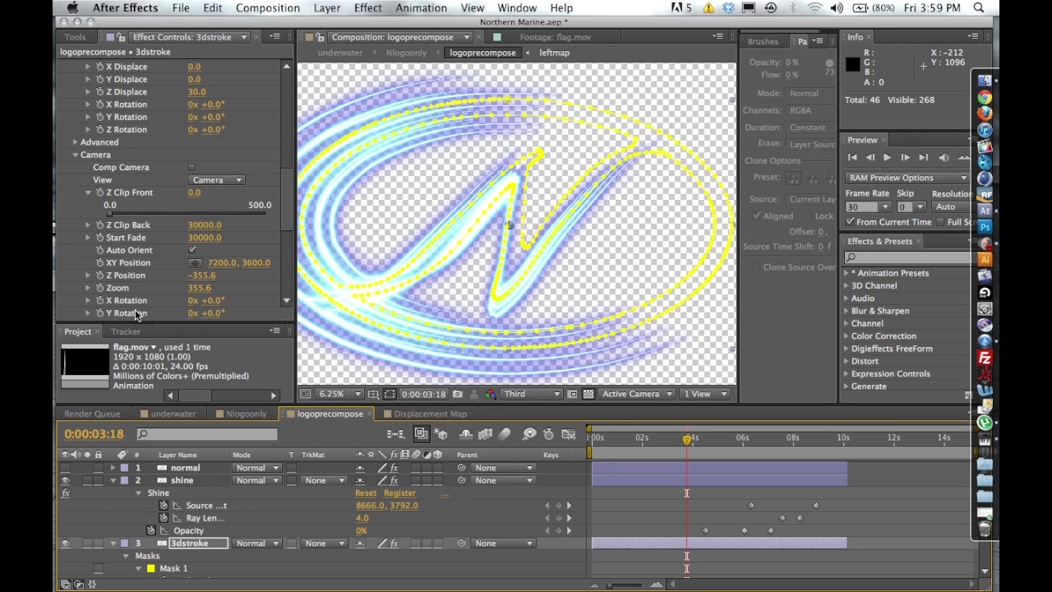
{"action": "scroll", "coordinate": [136, 315], "scroll_direction": "up", "scroll_amount": 10}
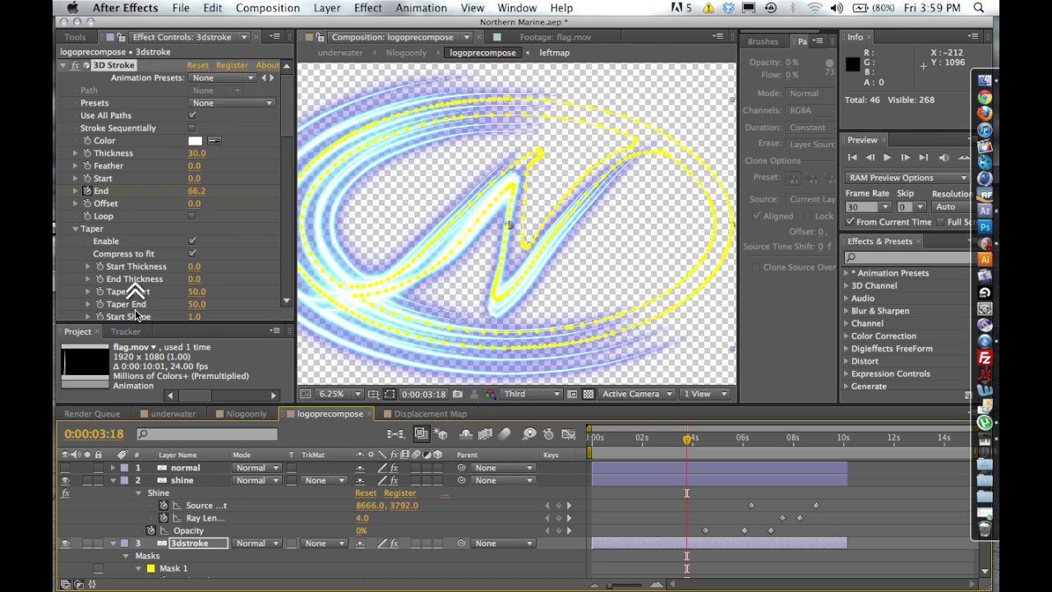
{"action": "left_click", "coordinate": [234, 98]}
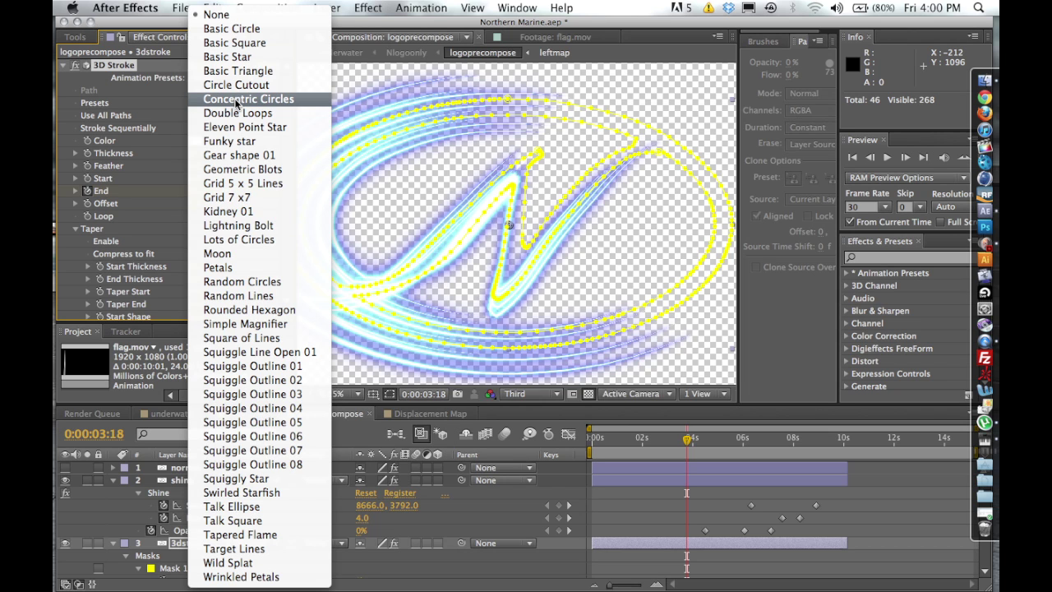
Step: Close the 3D Stroke presets list leaving None and return to the underwater composition
{"action": "left_click", "coordinate": [136, 168]}
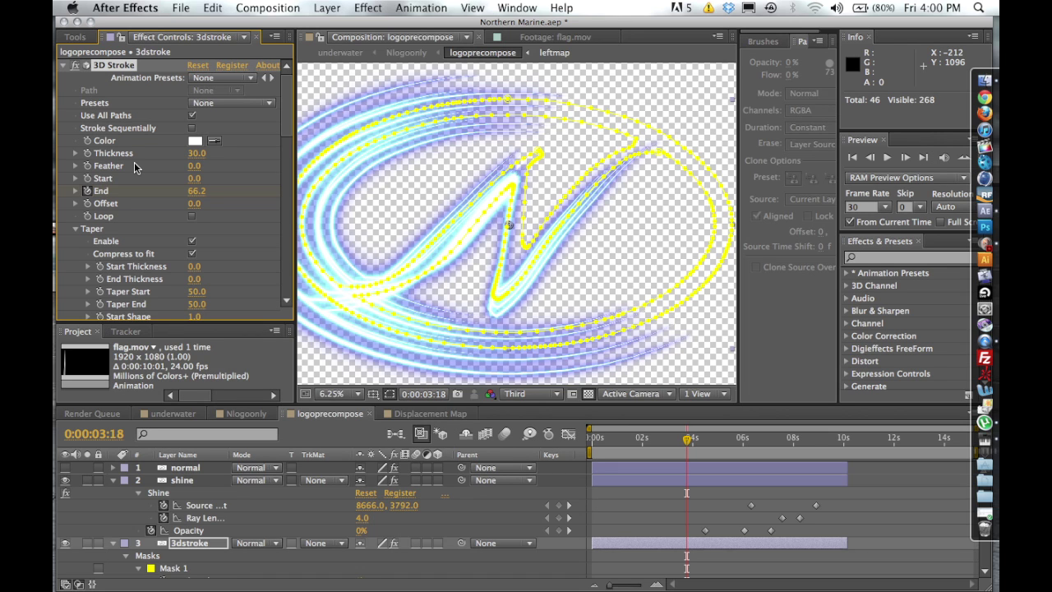
{"action": "scroll", "coordinate": [129, 206], "scroll_direction": "down", "scroll_amount": 3}
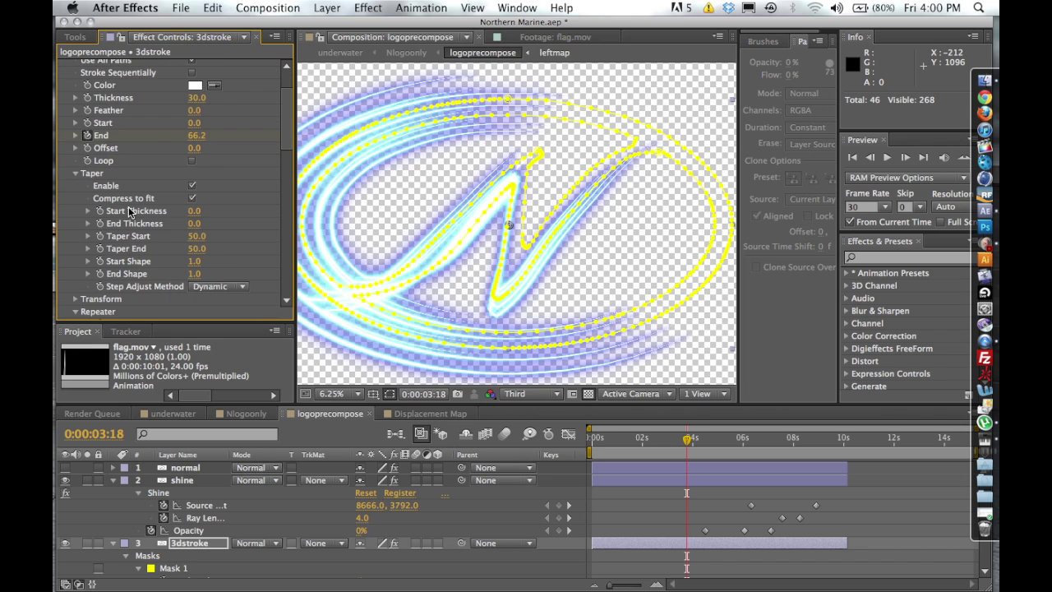
{"action": "scroll", "coordinate": [128, 206], "scroll_direction": "up", "scroll_amount": 3}
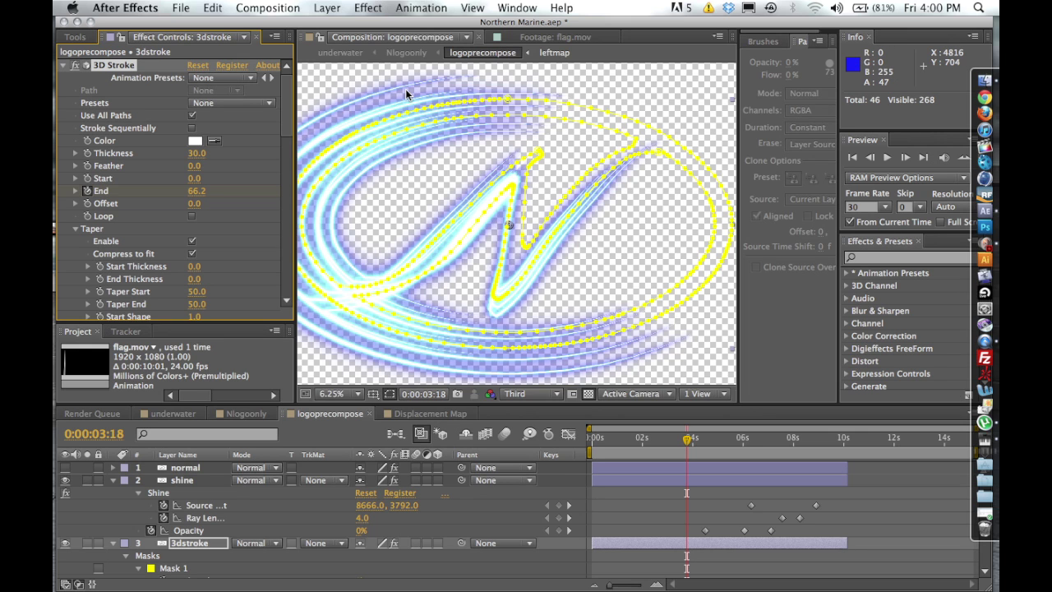
{"action": "left_click", "coordinate": [179, 413]}
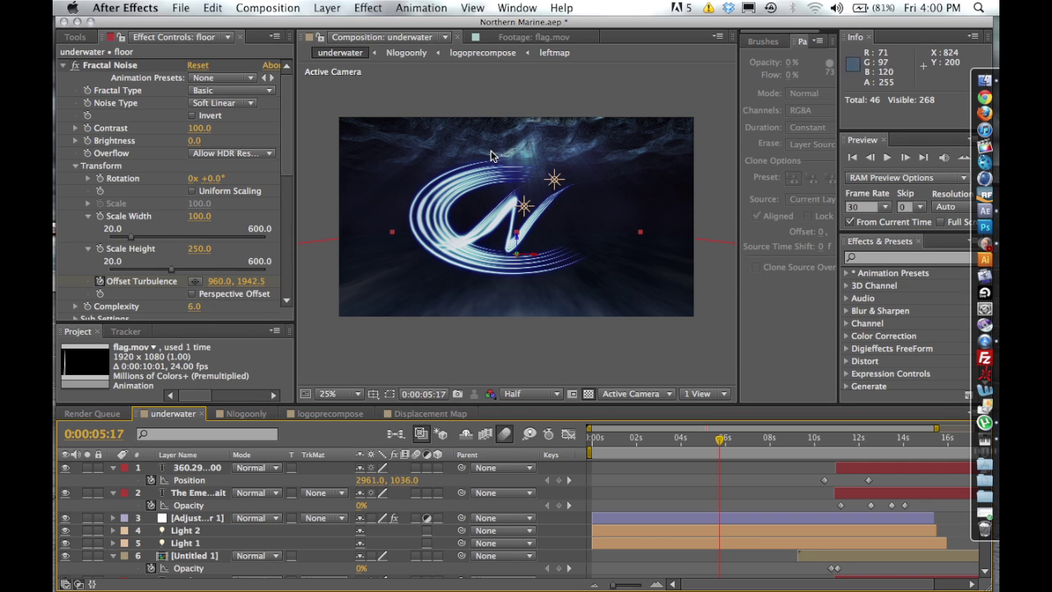
Step: Open the water layer in its Layer panel, review its Form settings, then open the Displacement Map precomp
{"action": "scroll", "coordinate": [206, 507], "scroll_direction": "down", "scroll_amount": 5}
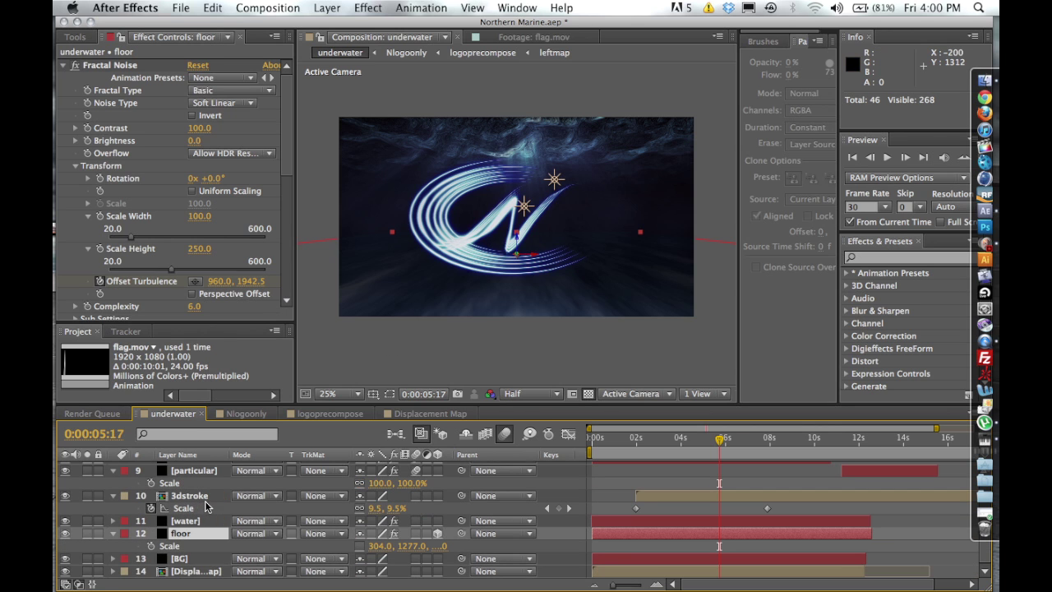
{"action": "left_click", "coordinate": [192, 532]}
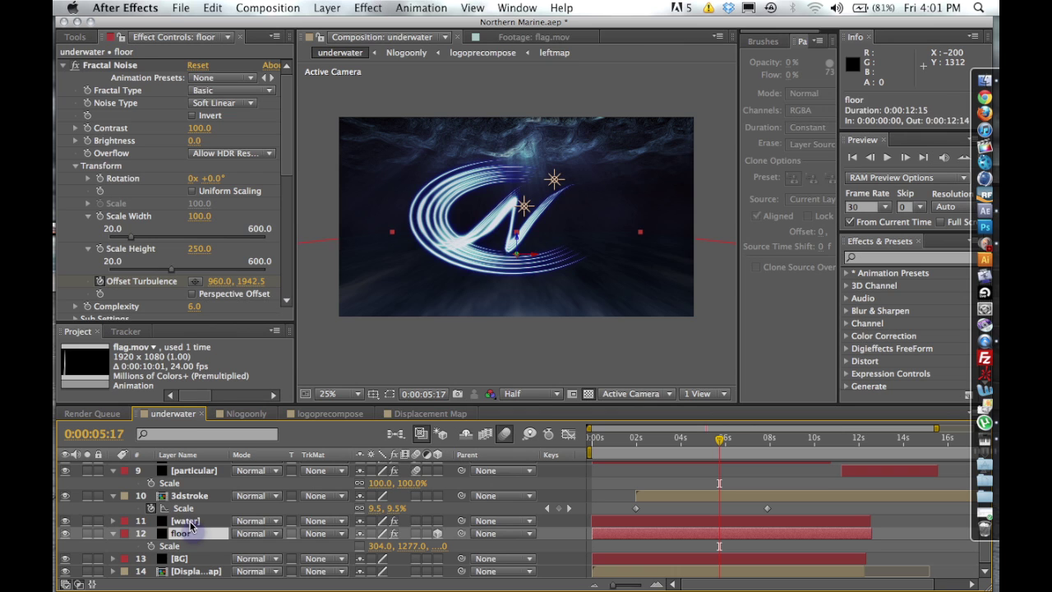
{"action": "double_click", "coordinate": [191, 523]}
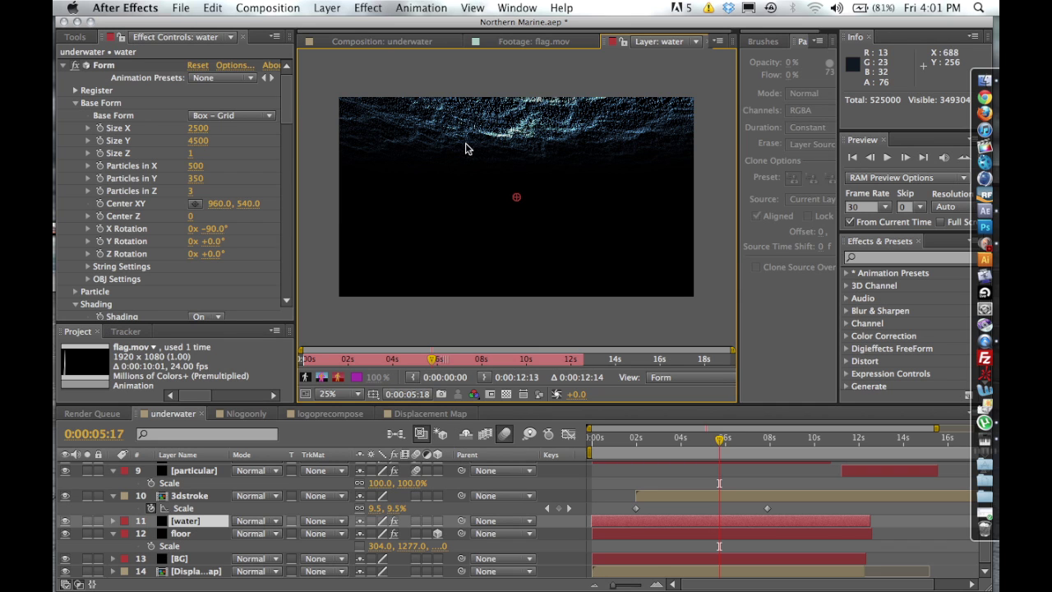
{"action": "scroll", "coordinate": [226, 182], "scroll_direction": "down", "scroll_amount": 3}
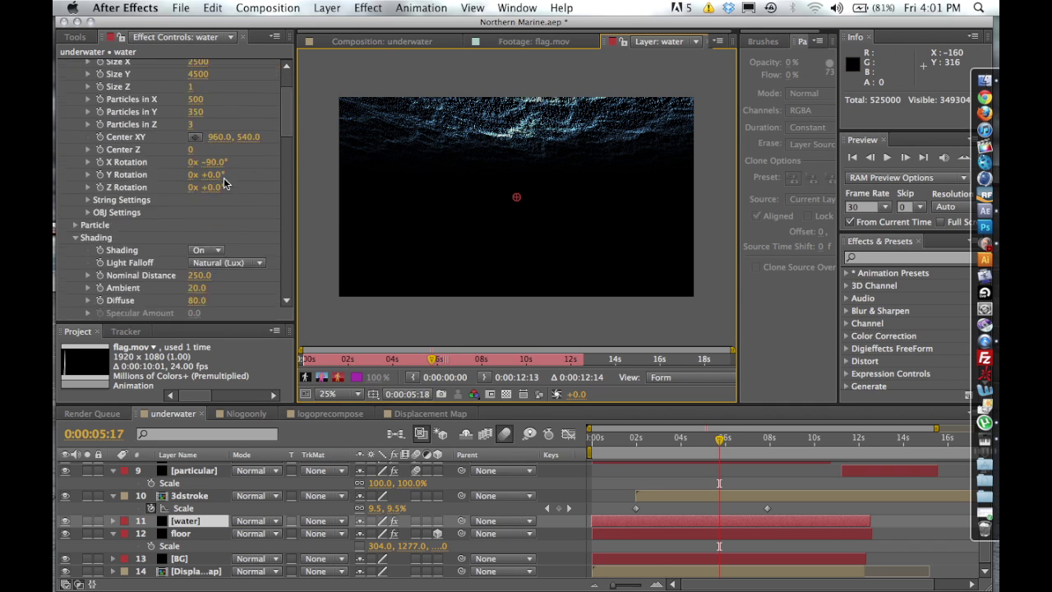
{"action": "scroll", "coordinate": [227, 183], "scroll_direction": "down", "scroll_amount": 6}
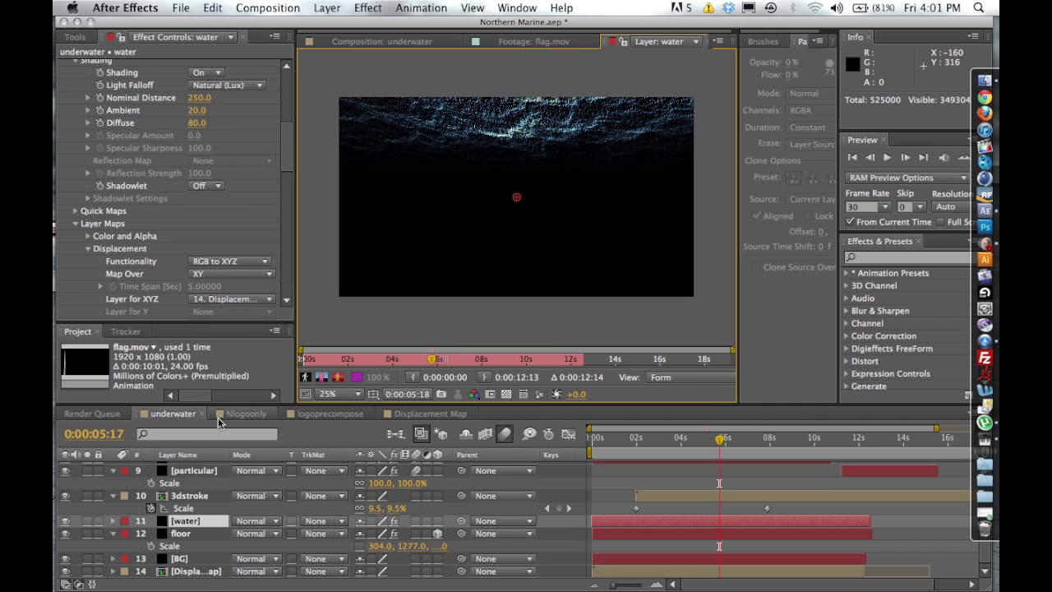
{"action": "left_click", "coordinate": [206, 573]}
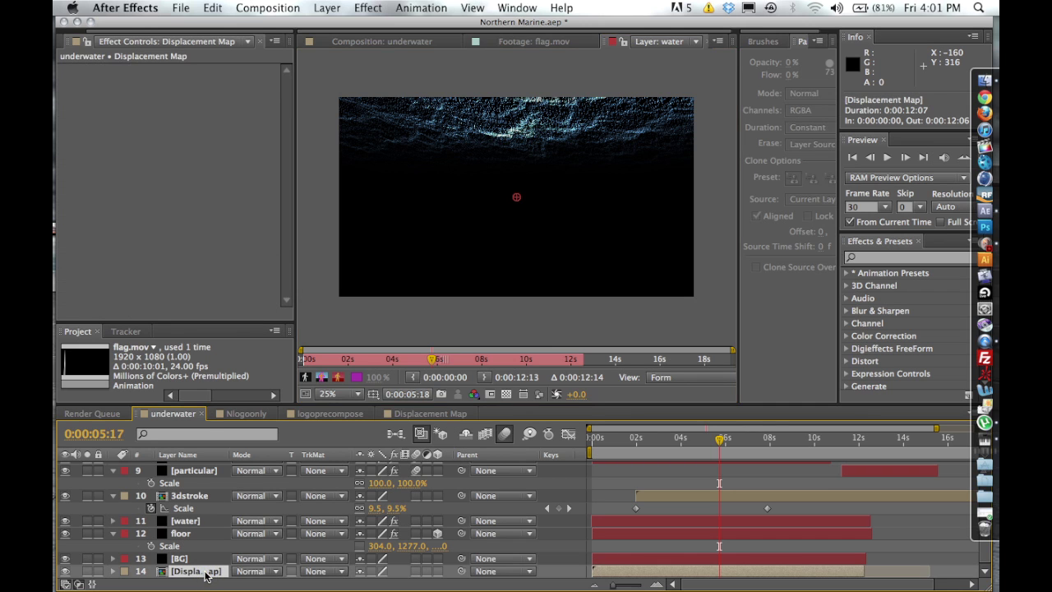
{"action": "double_click", "coordinate": [206, 574]}
Step: Preview and stop the Displacement Map's fractal noise animation, then return to the underwater composition
{"action": "key", "text": "space"}
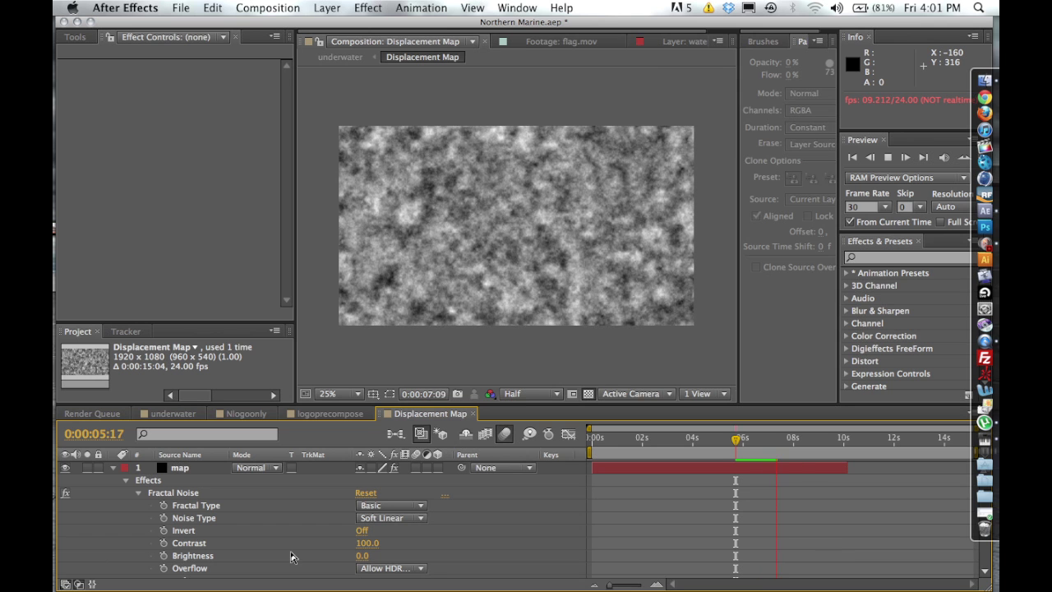
{"action": "key", "text": "space"}
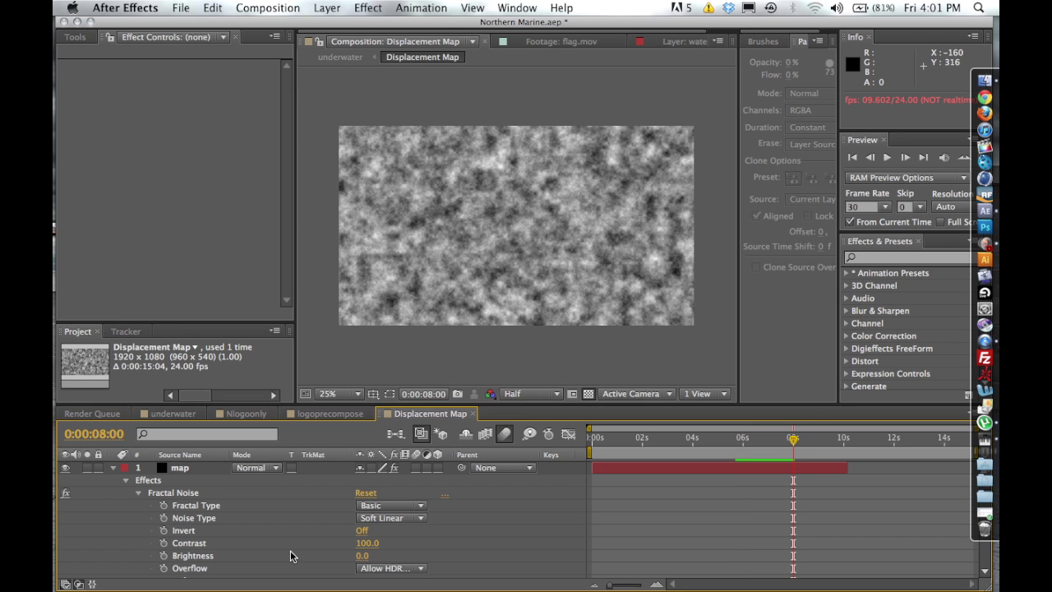
{"action": "left_click", "coordinate": [174, 414]}
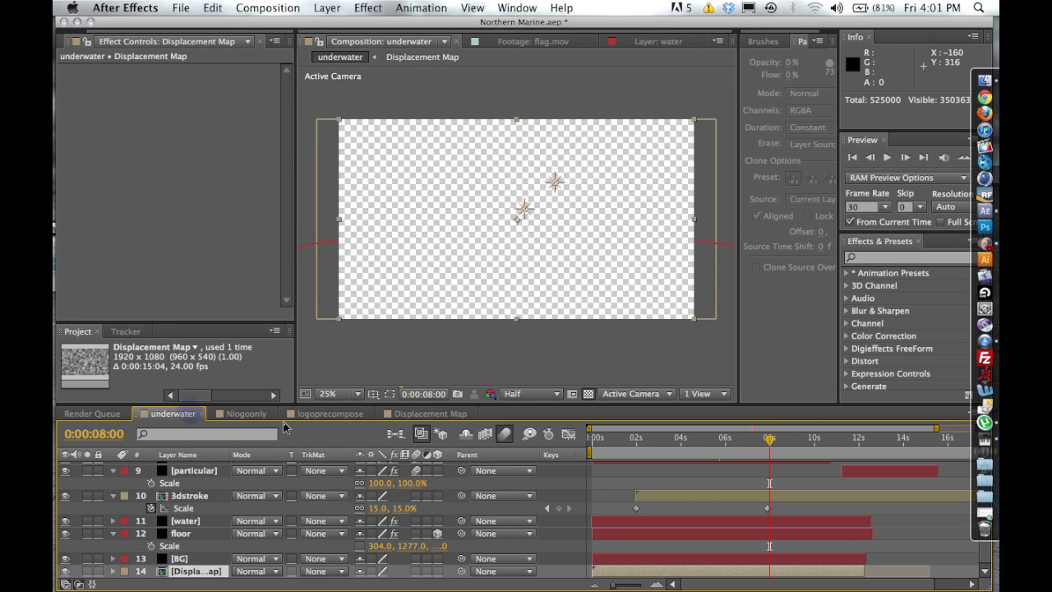